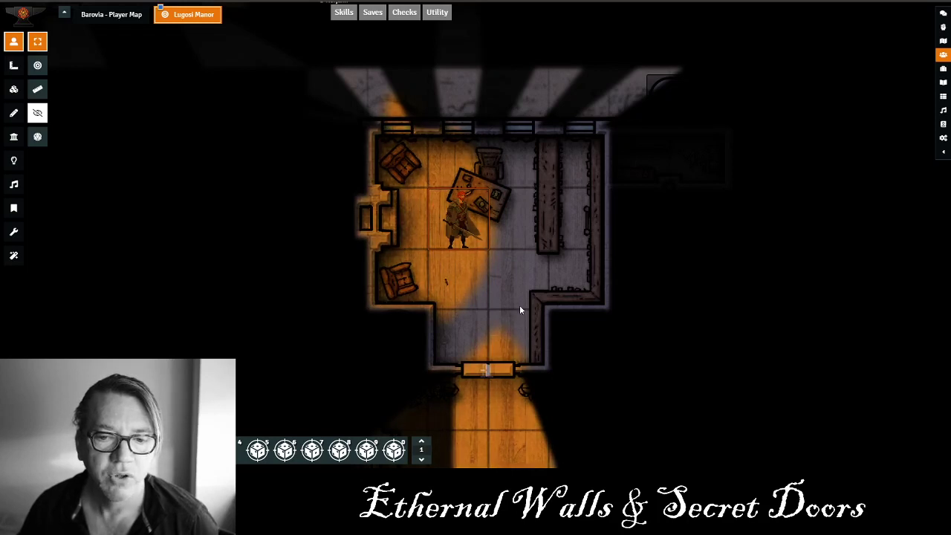
Step: Inspect the wall segments around the study on the walls layer and return to the token layer
scroll(519, 305, up, 2)
scroll(519, 296, up, 1)
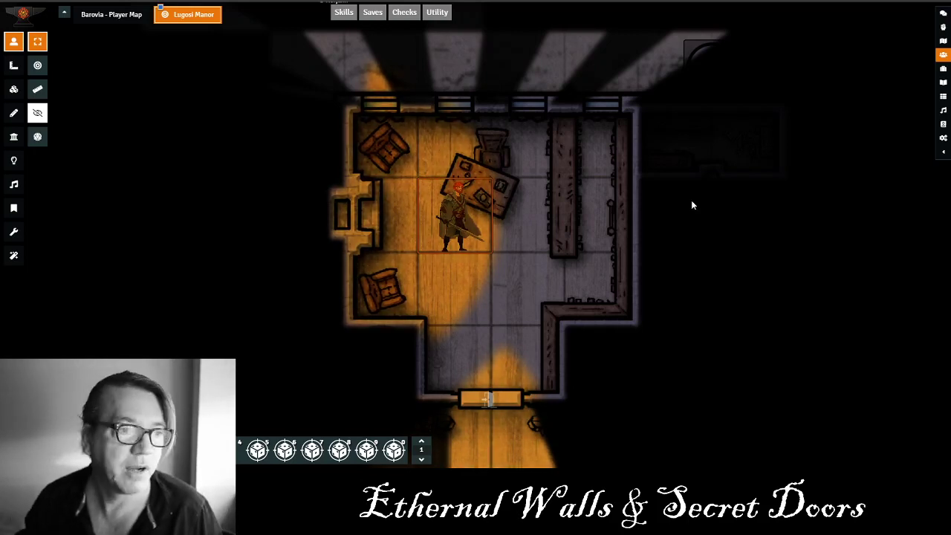
click(13, 138)
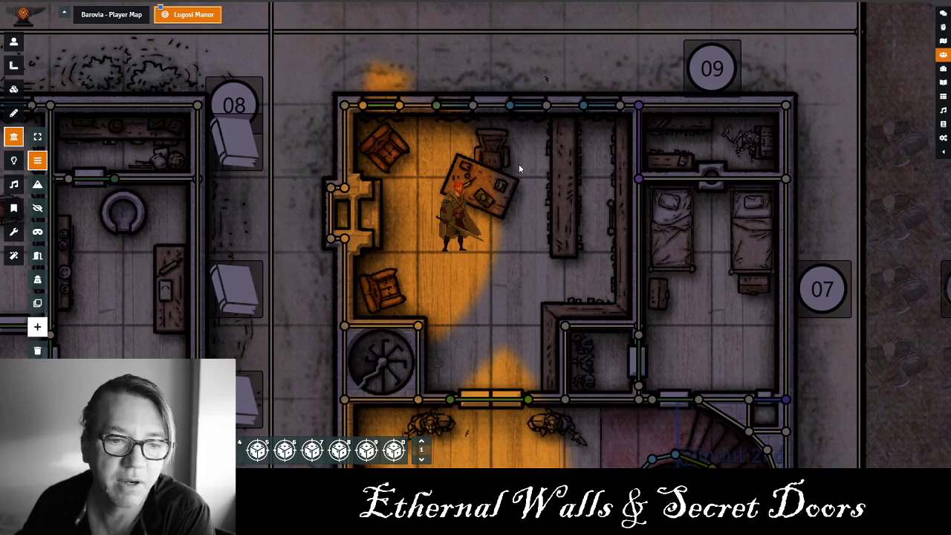
click(15, 41)
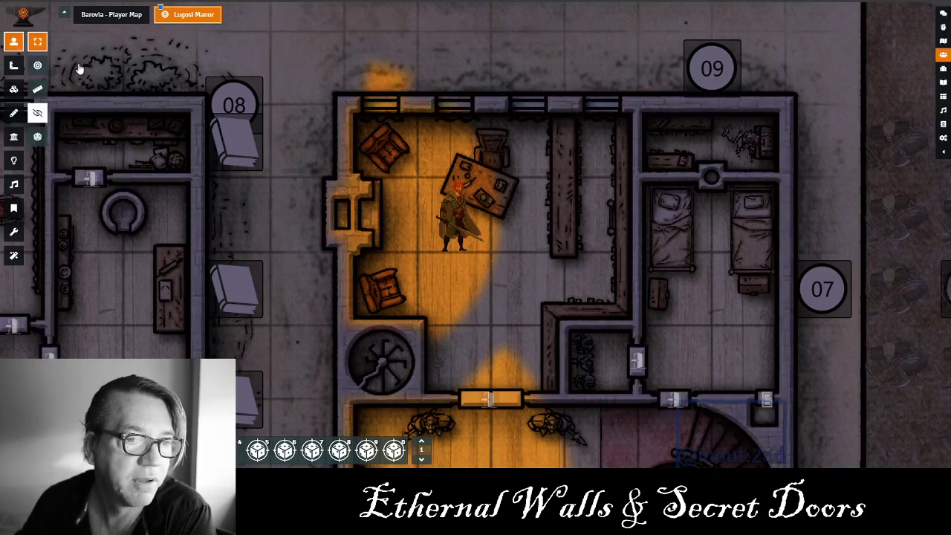
Step: Move the character token beside the study desk to the northeast corner and through the east wall into the hidden room
click(459, 222)
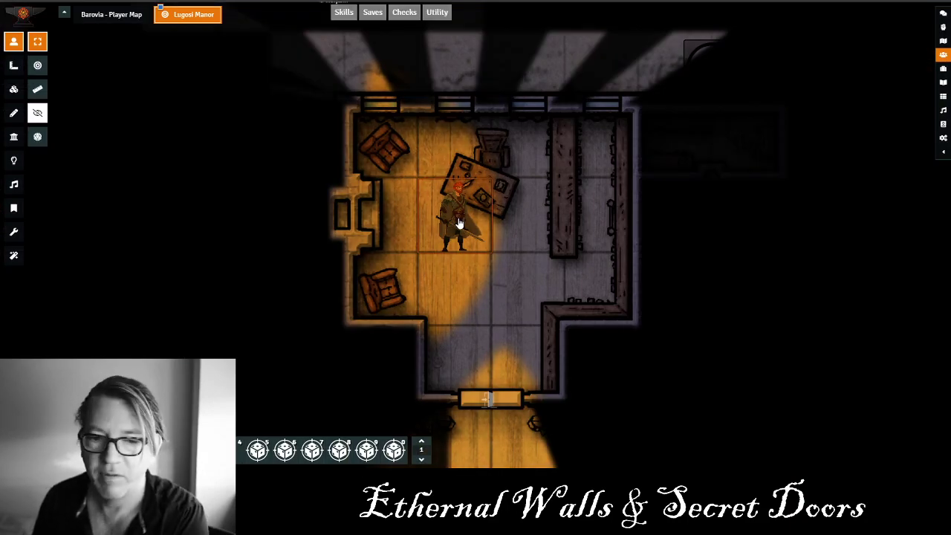
key(Right)
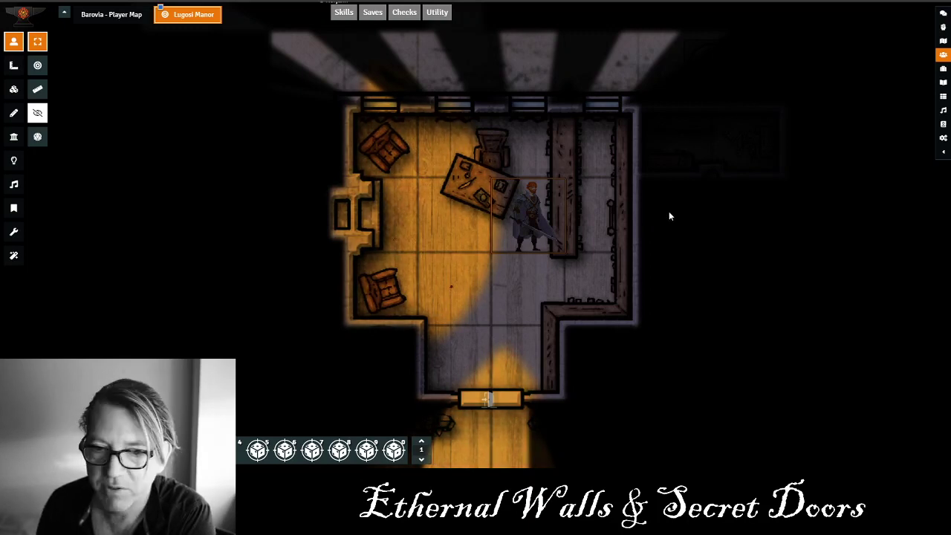
key(Right)
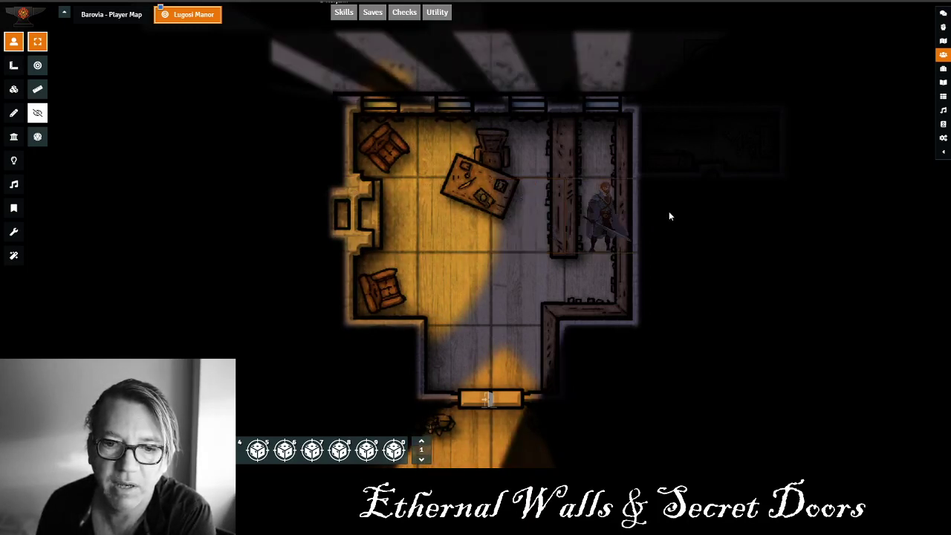
key(Up)
key(Right)
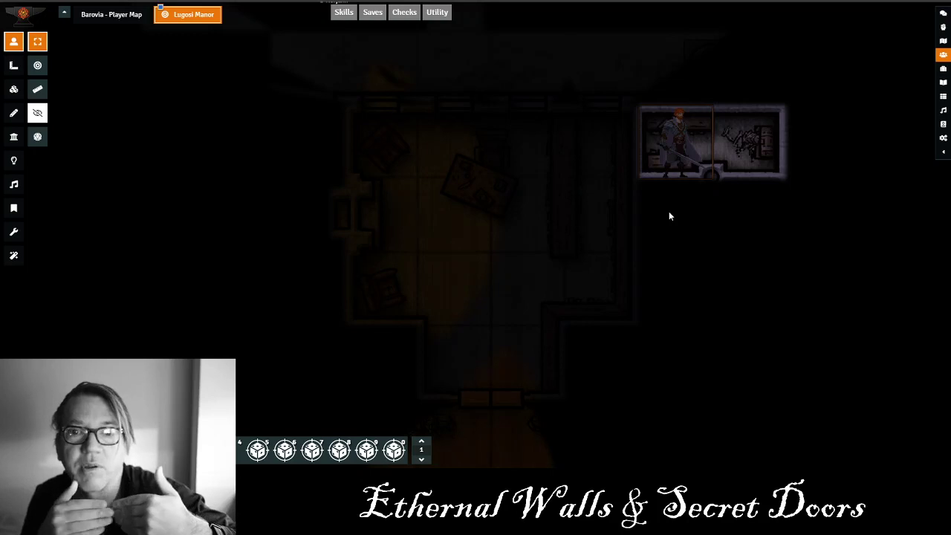
Step: Walk the token back into the study, passing through the hidden wall once more in each direction
key(Left)
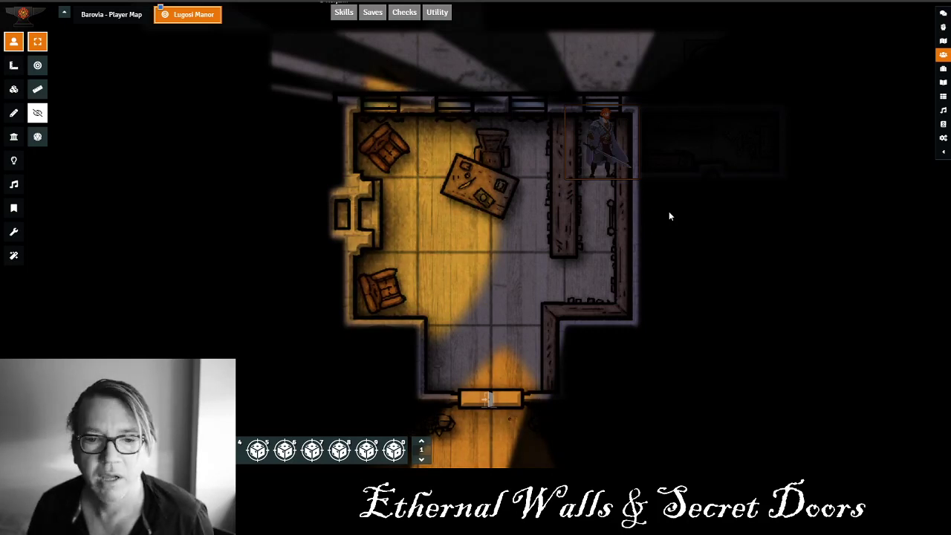
key(Right)
key(Left)
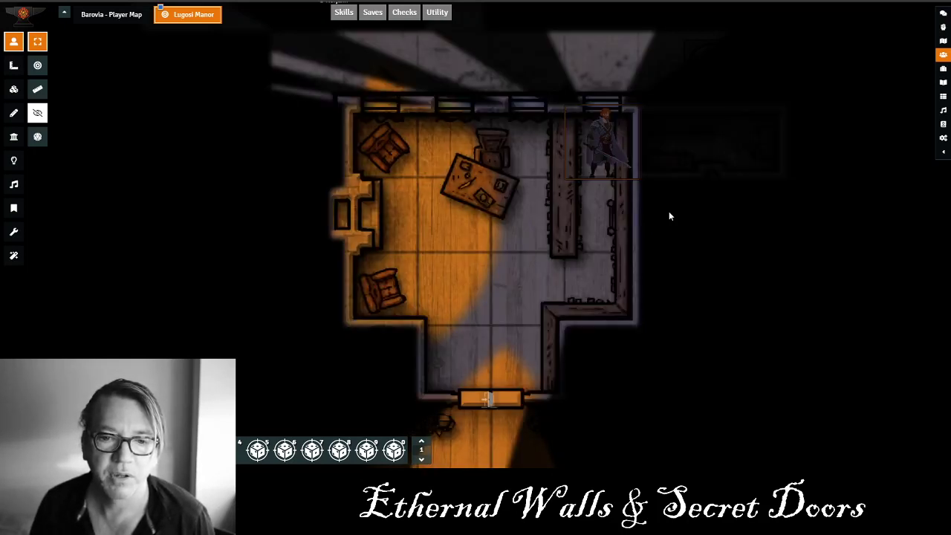
Step: Release the study token and select the character token standing near the bed in the area 15 bedroom
click(527, 289)
key(Up)
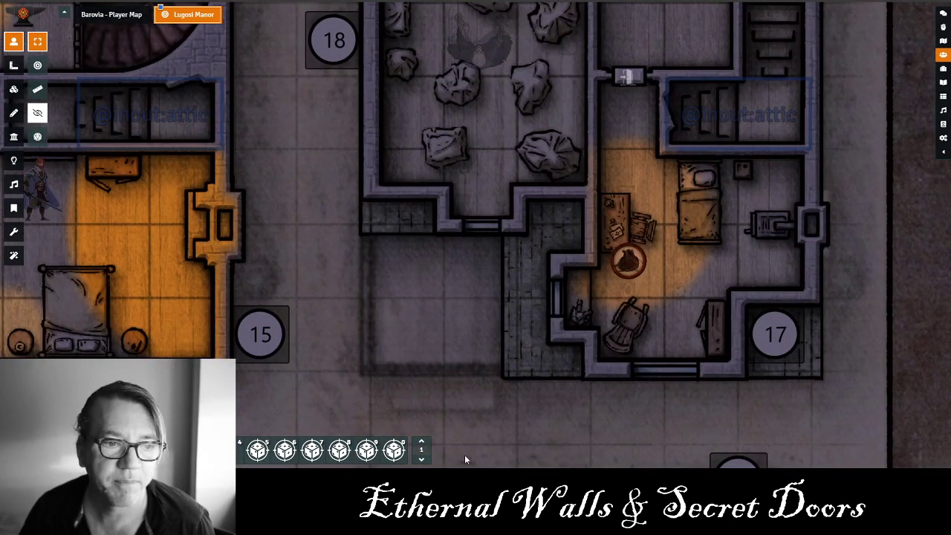
key(Up)
key(Left)
key(Down)
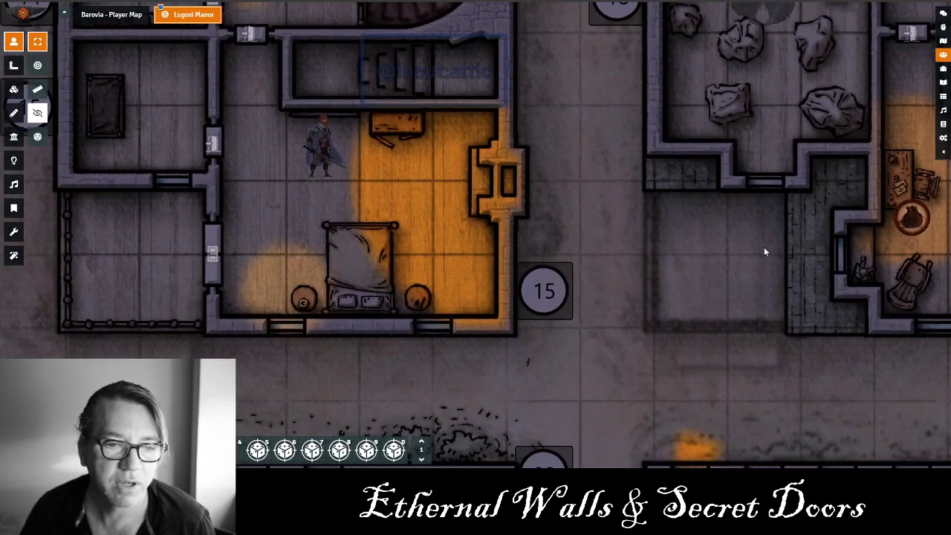
key(Left)
key(Up)
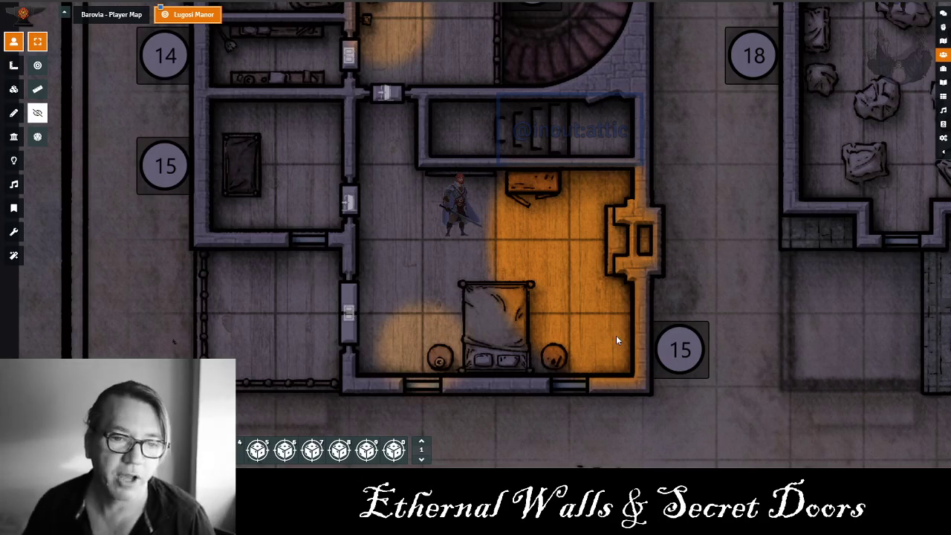
click(458, 204)
click(370, 81)
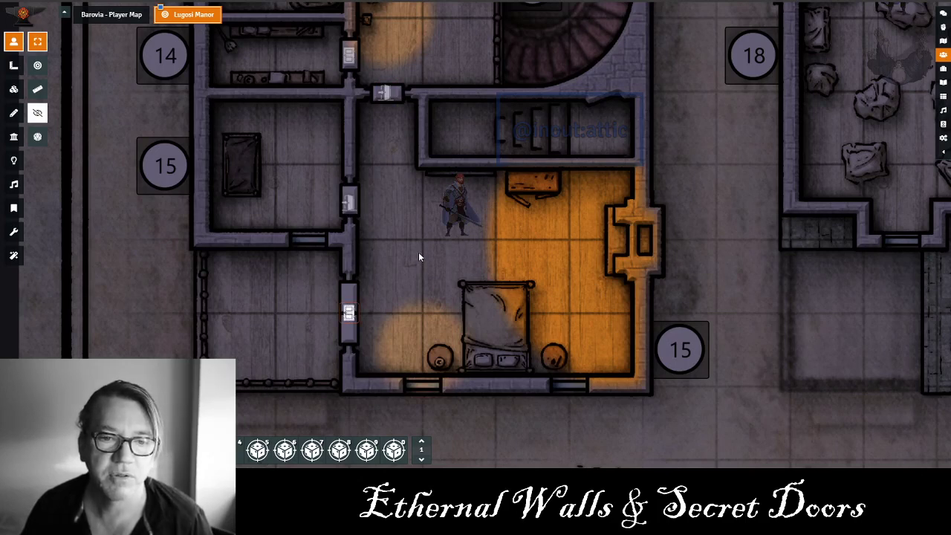
click(454, 211)
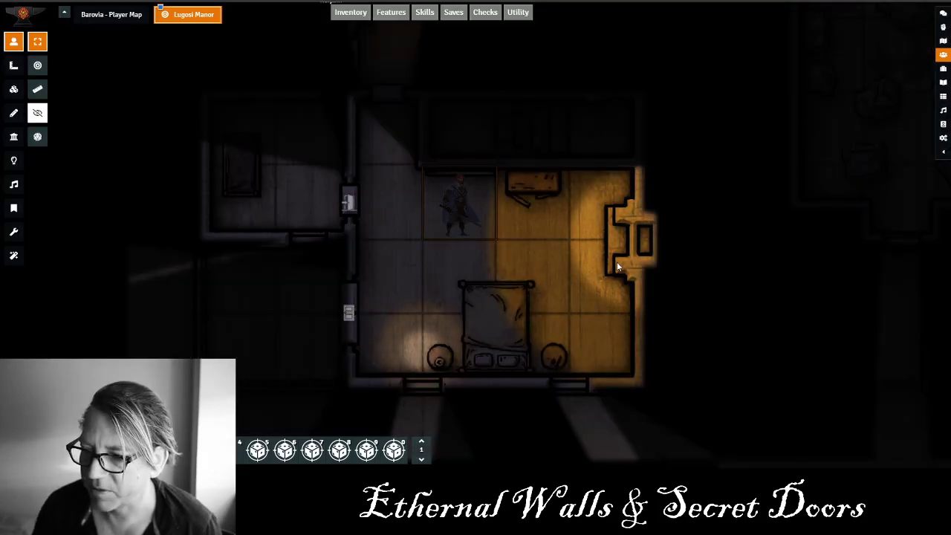
Step: Walk the bedroom token two squares east to the fireplace and back to its starting square
scroll(410, 279, up, 1)
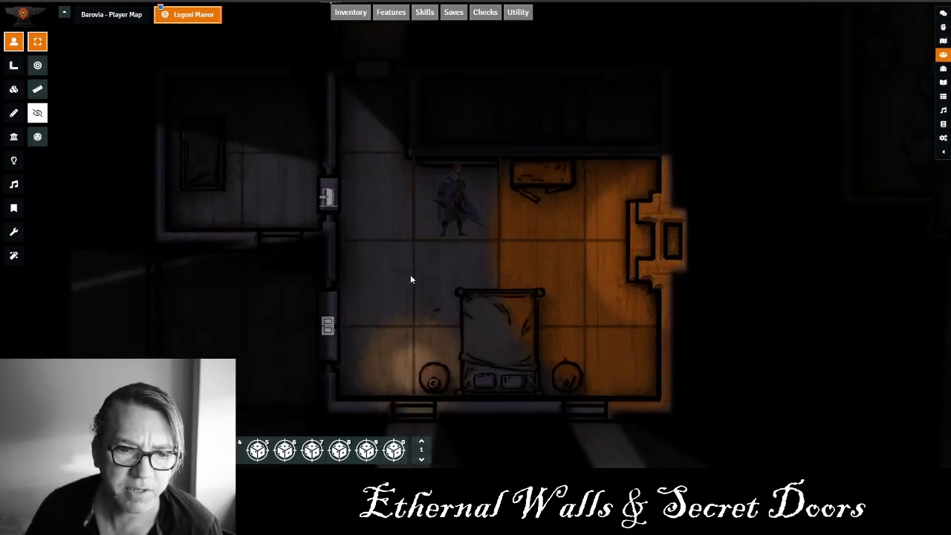
scroll(410, 280, up, 1)
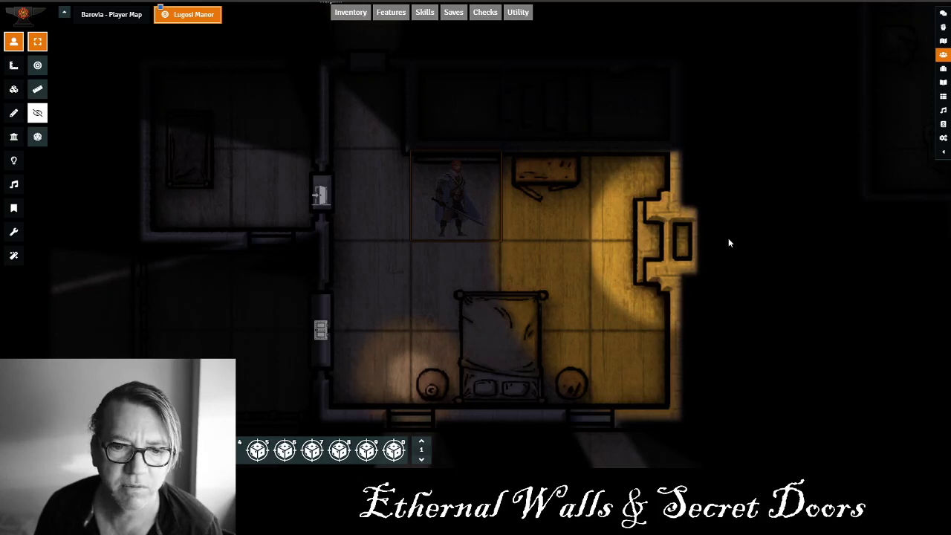
key(Right)
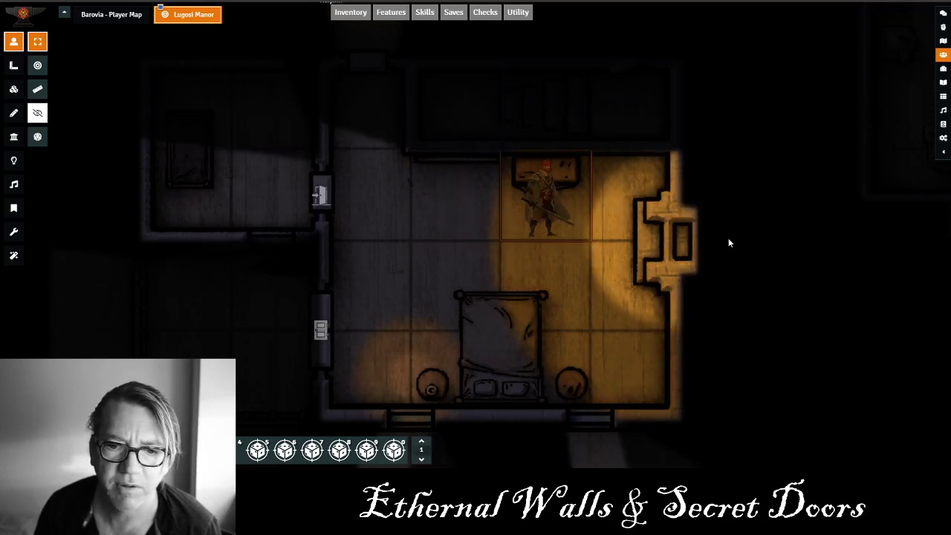
key(Right)
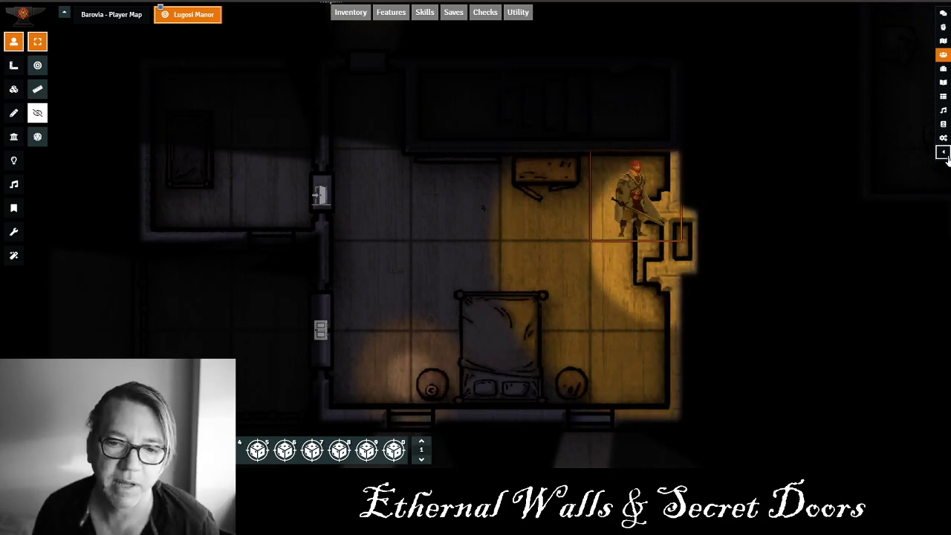
key(Left)
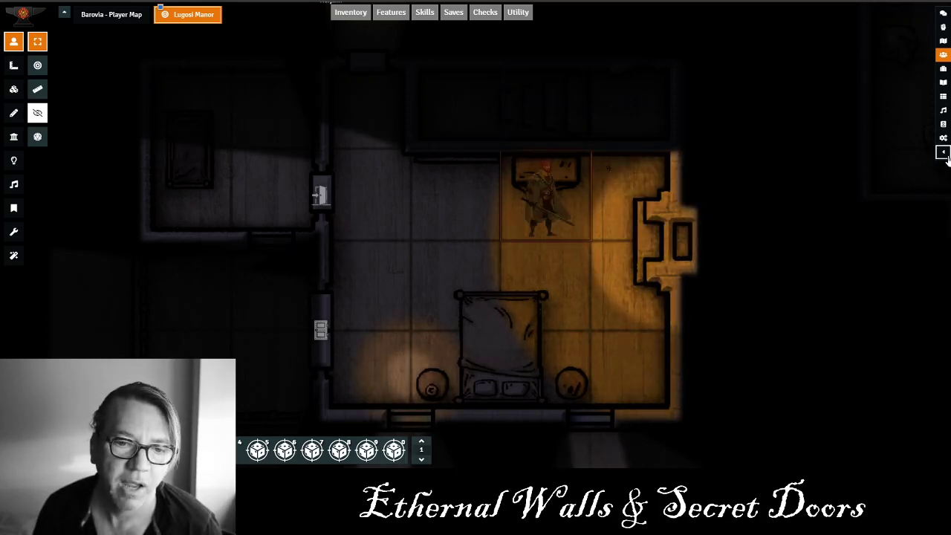
key(Left)
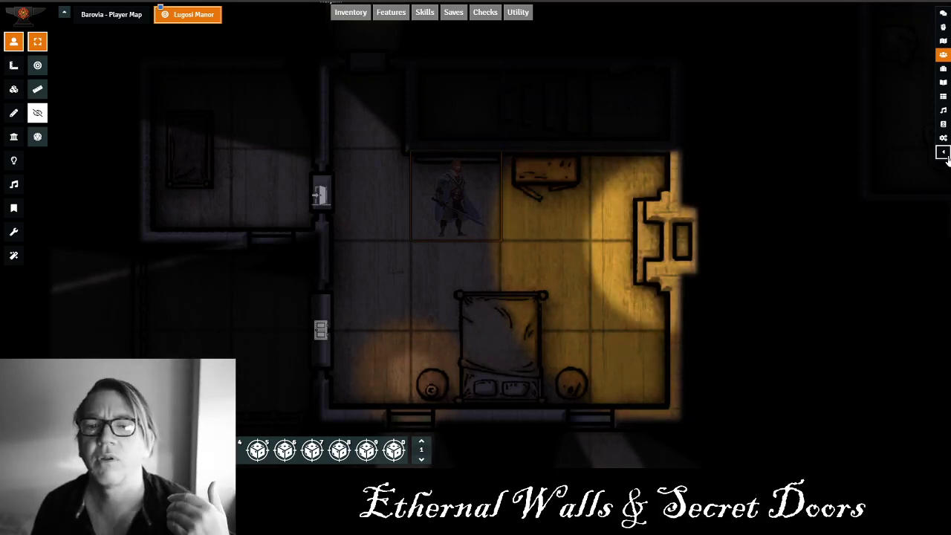
Step: Pass the token north through the bedroom wall into the hidden attic stairwell and back, and release it
key(Up)
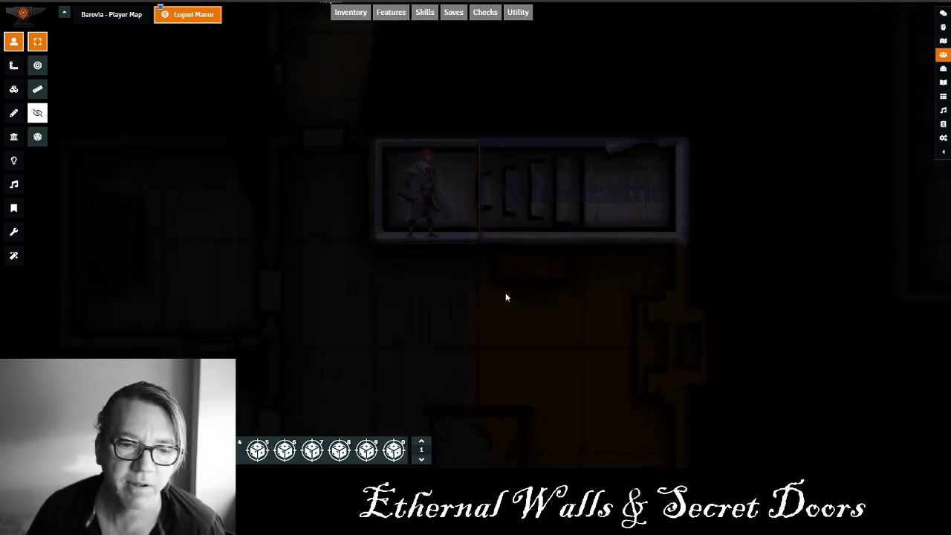
key(Down)
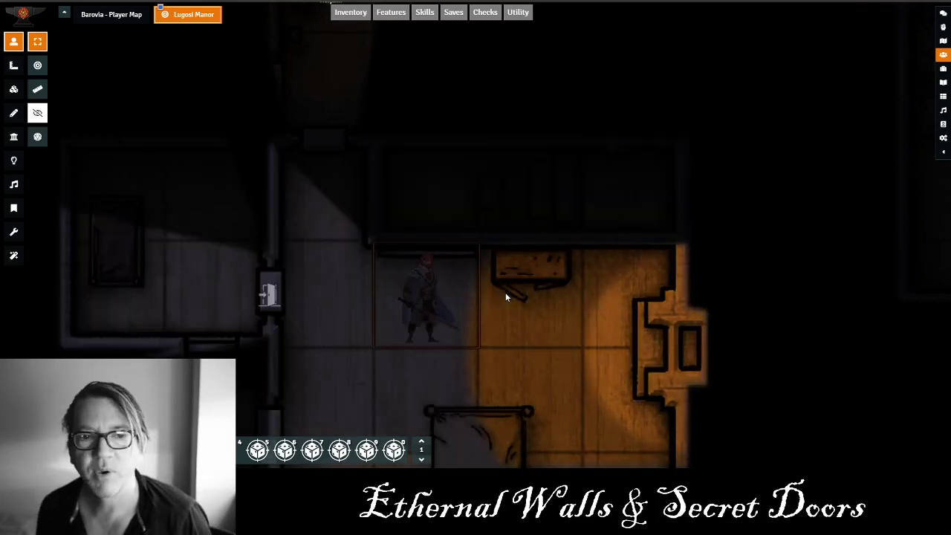
click(346, 257)
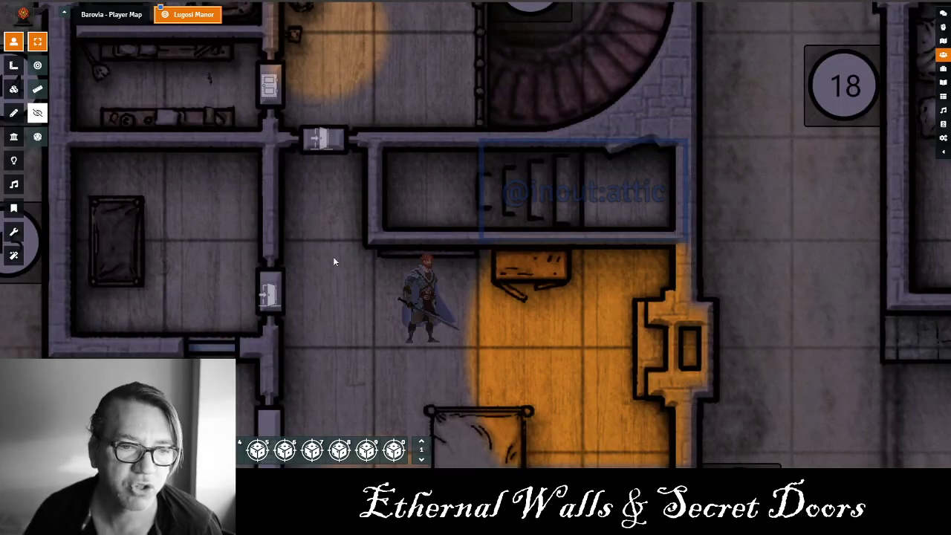
Step: Survey the floor plans around areas 11, 13, 15 and 18 for their stairwells and adjoining rooms
drag(279, 209, 508, 346)
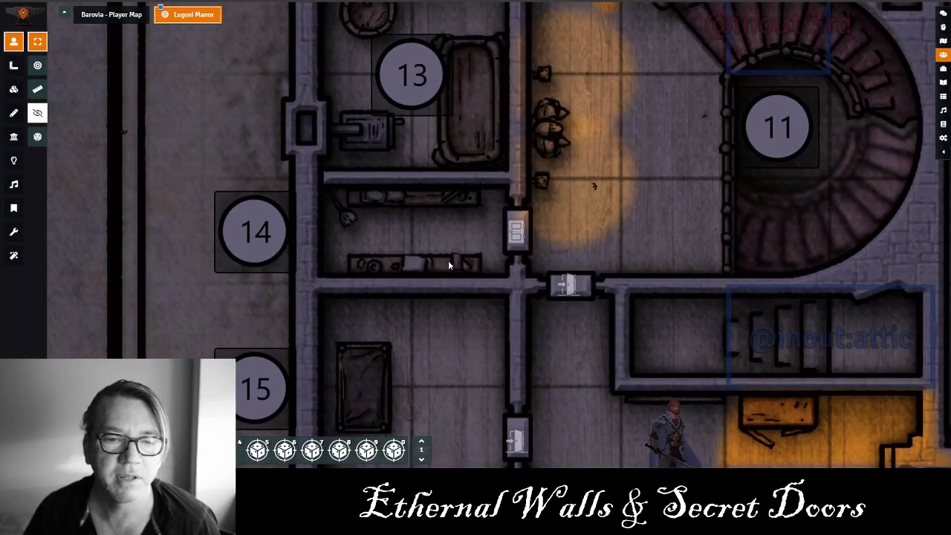
scroll(432, 261, down, 5)
scroll(432, 268, down, 3)
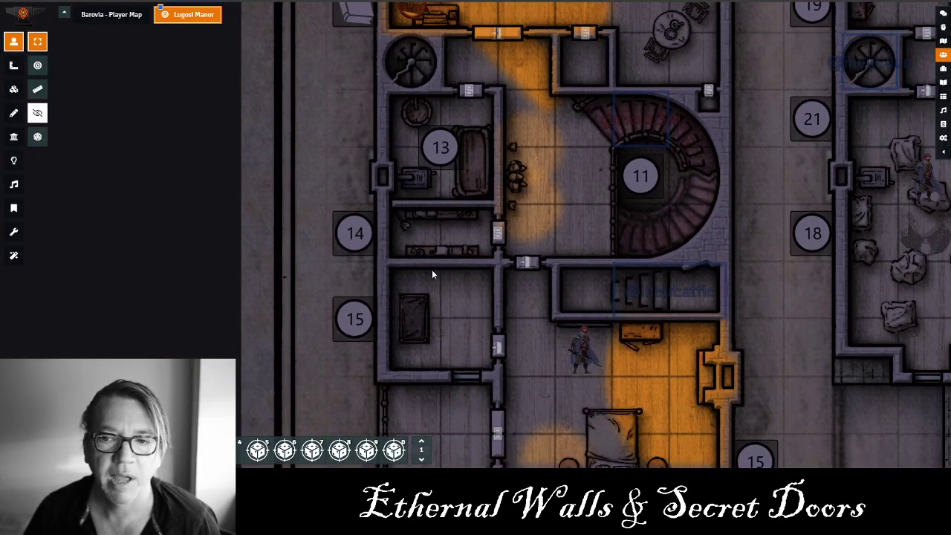
drag(728, 304, 416, 330)
scroll(557, 280, up, 2)
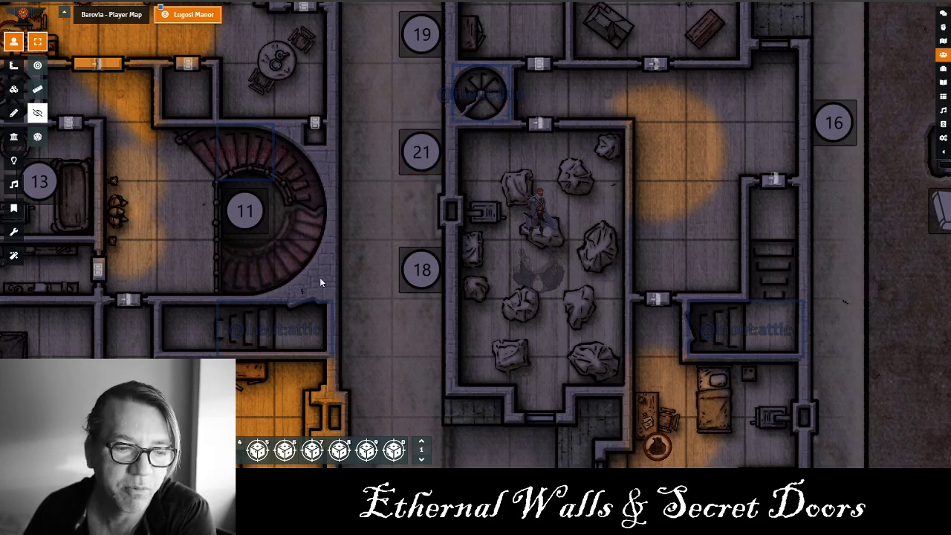
scroll(409, 205, down, 3)
scroll(409, 205, left, 4)
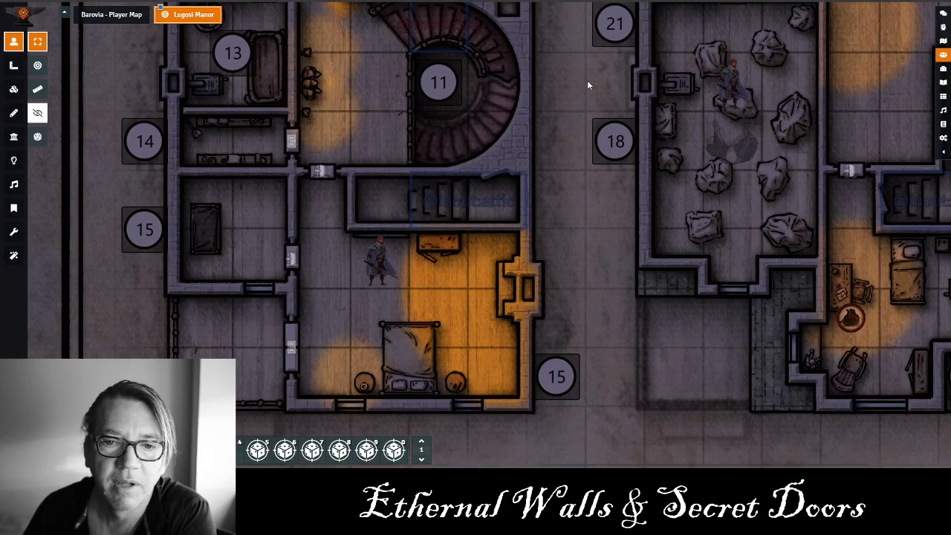
drag(587, 84, 511, 214)
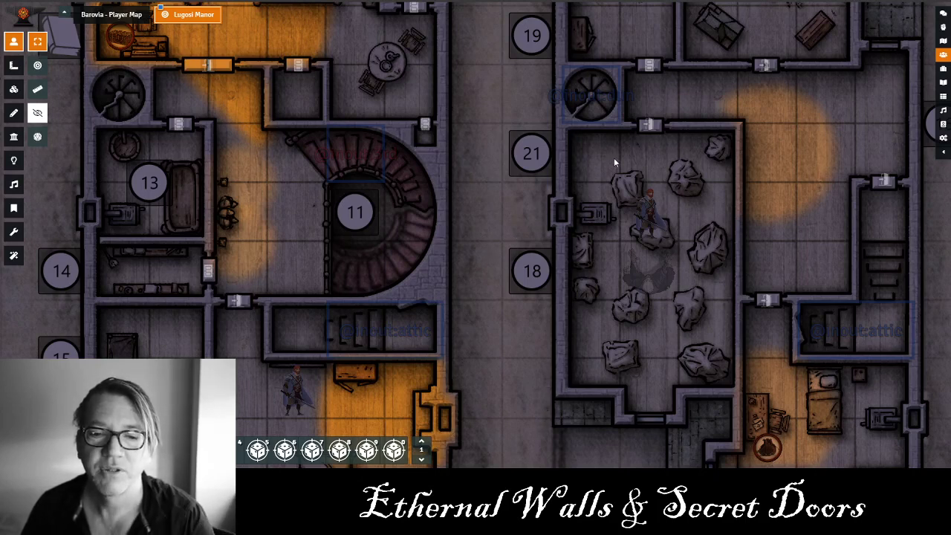
Step: Move the token in storage room 18 to the northwest corner and through the wall into the hidden spiral staircase
click(649, 220)
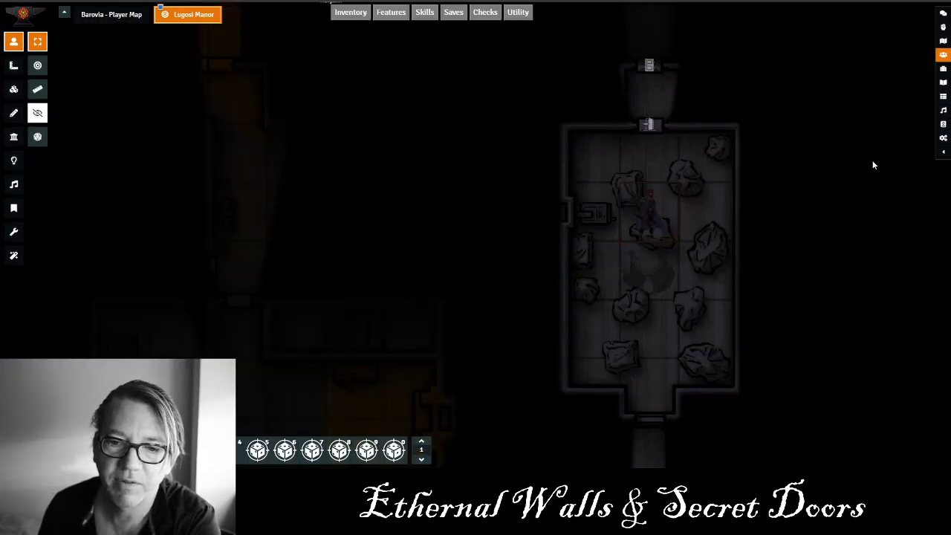
key(Up)
key(Left)
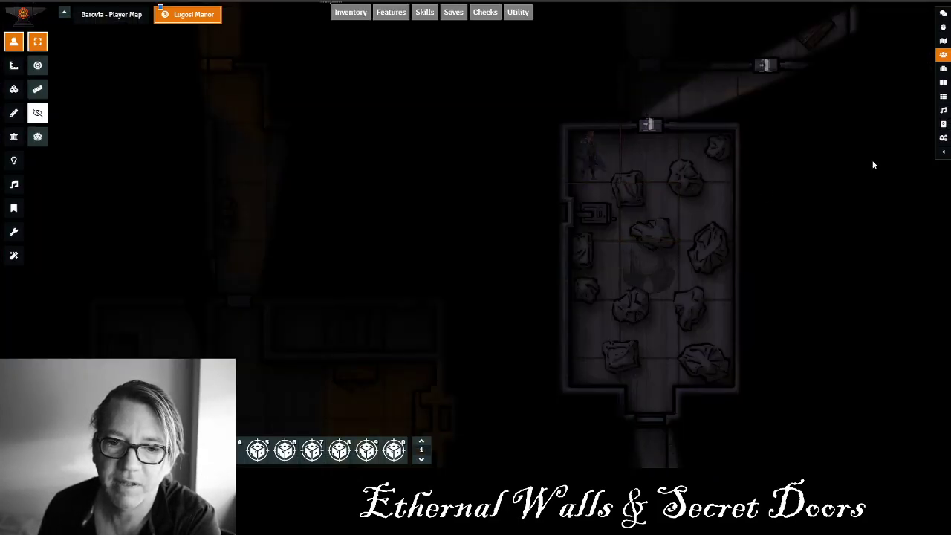
key(Left)
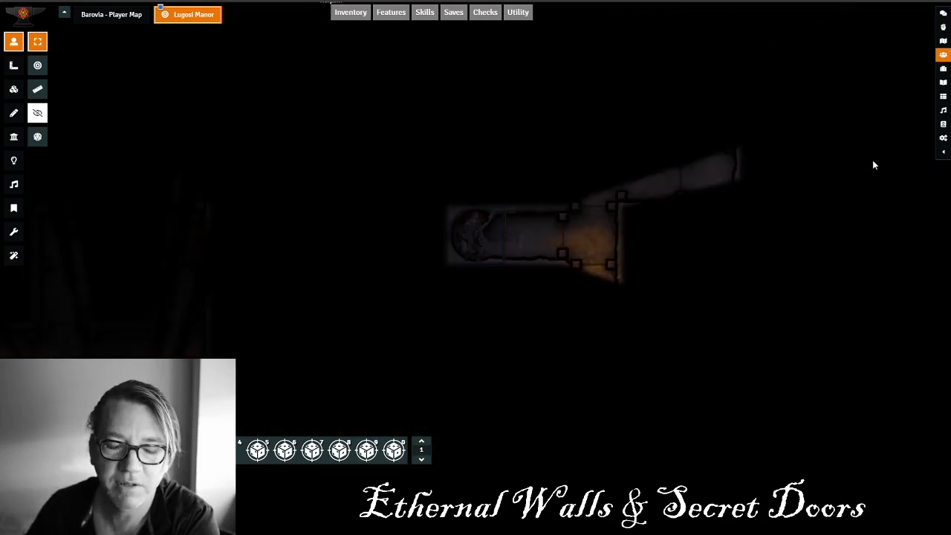
Step: Release the token in the dungeon's spiral staircase and select the dark armored token just south of the well
click(541, 231)
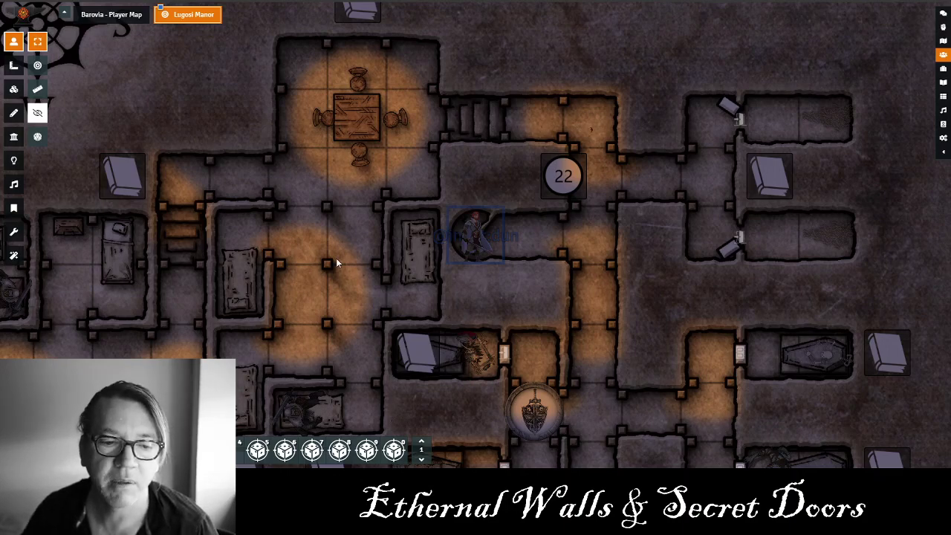
drag(338, 264, 384, 157)
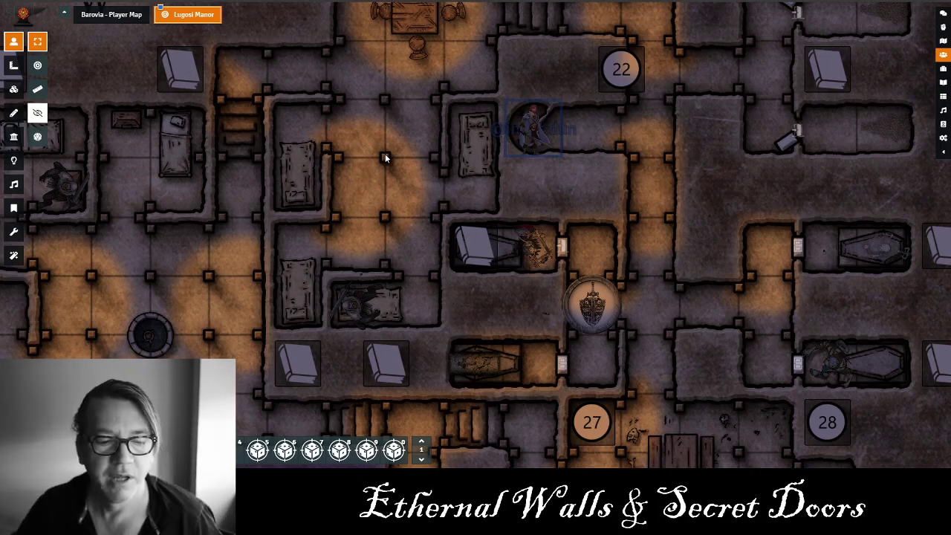
drag(248, 200, 368, 45)
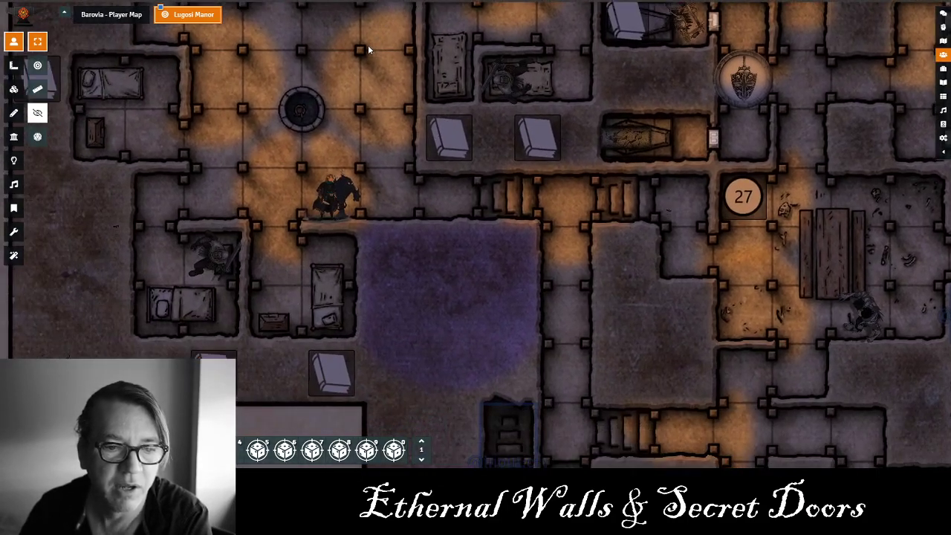
click(336, 192)
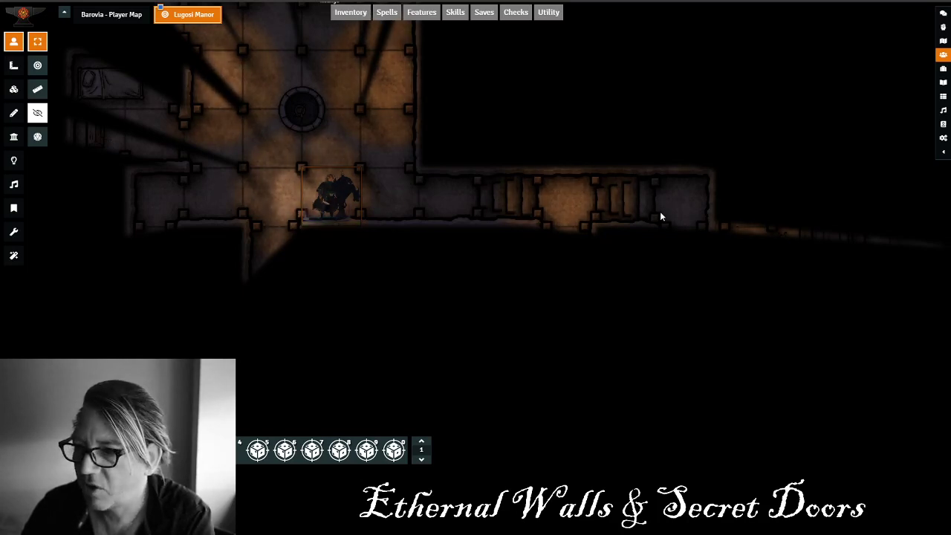
Step: Walk the dark armored token east along the corridor to the second flight of stairs and back to its spot south of the well
drag(729, 253, 595, 248)
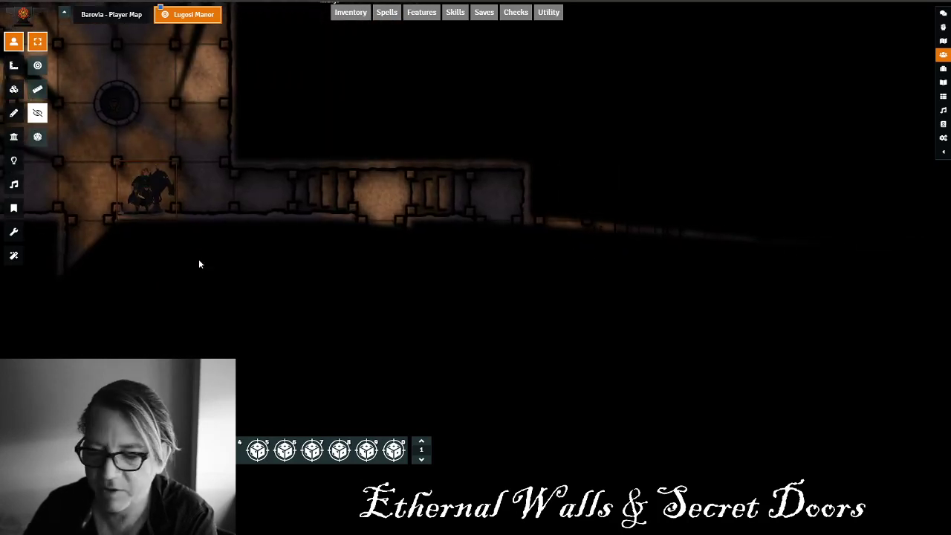
key(Right)
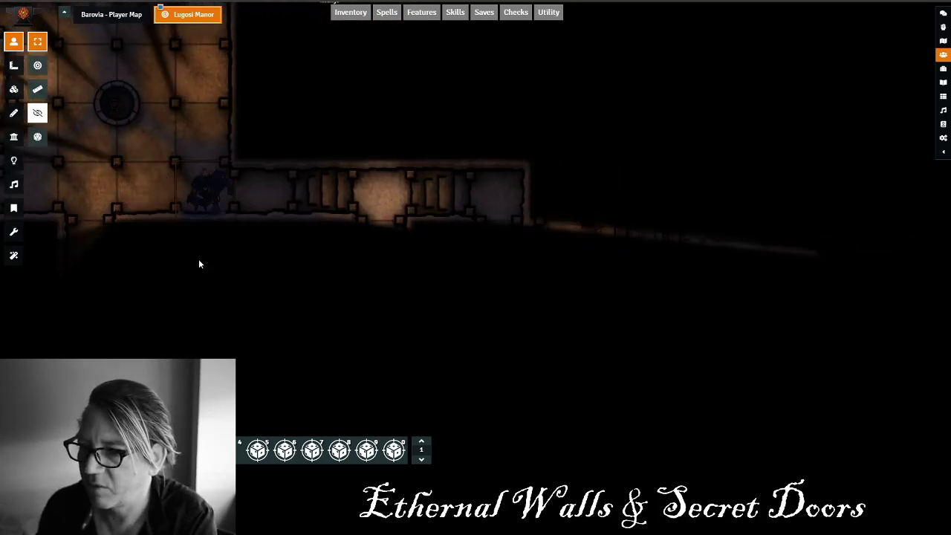
key(Right)
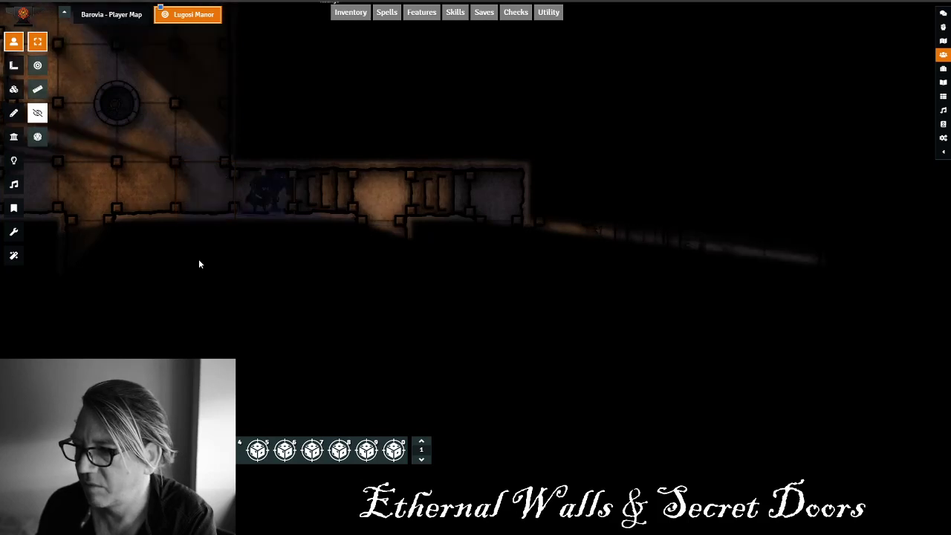
key(Right)
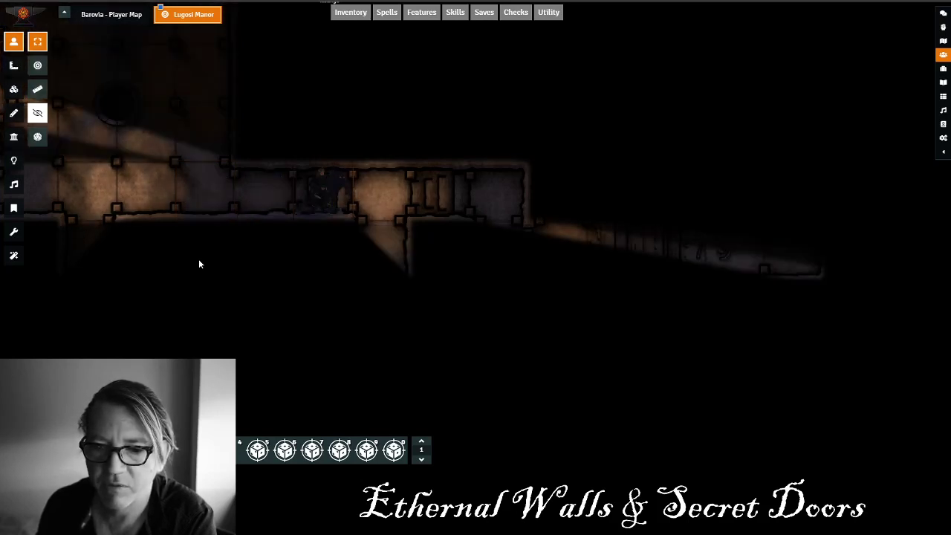
key(Right)
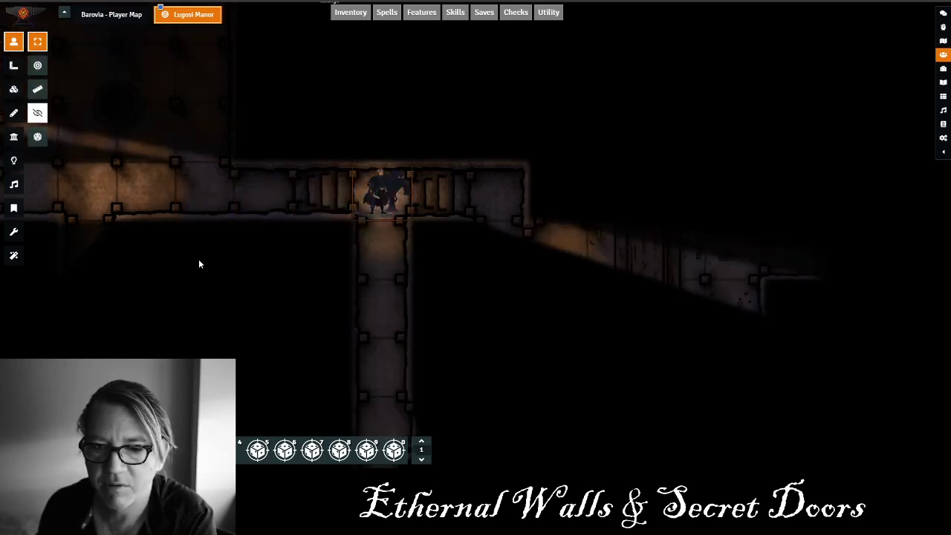
key(Right)
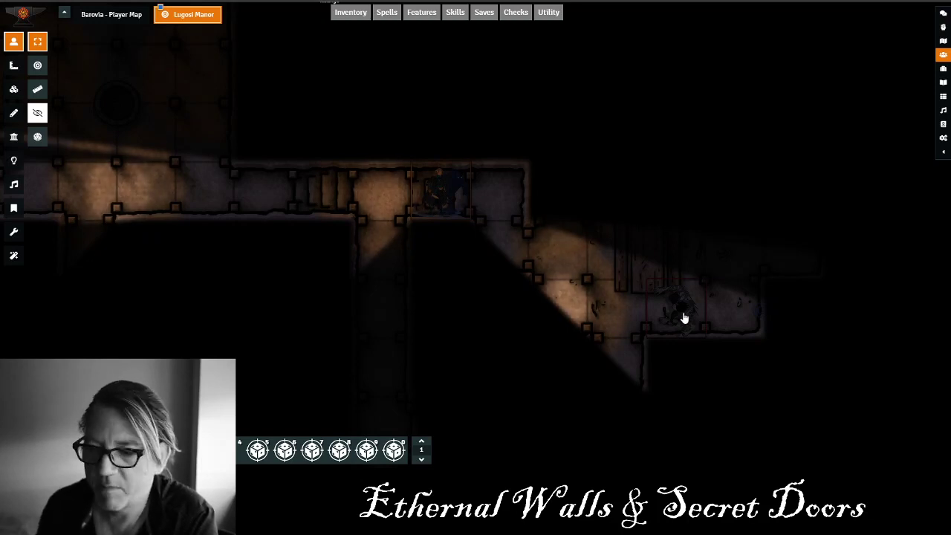
key(Left)
key(Left)
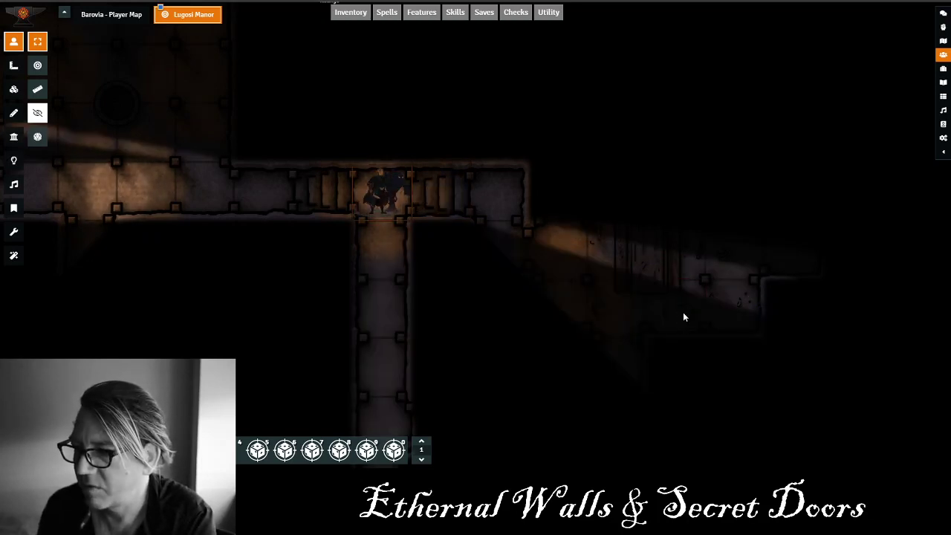
key(Left)
key(Left)
key(Left)
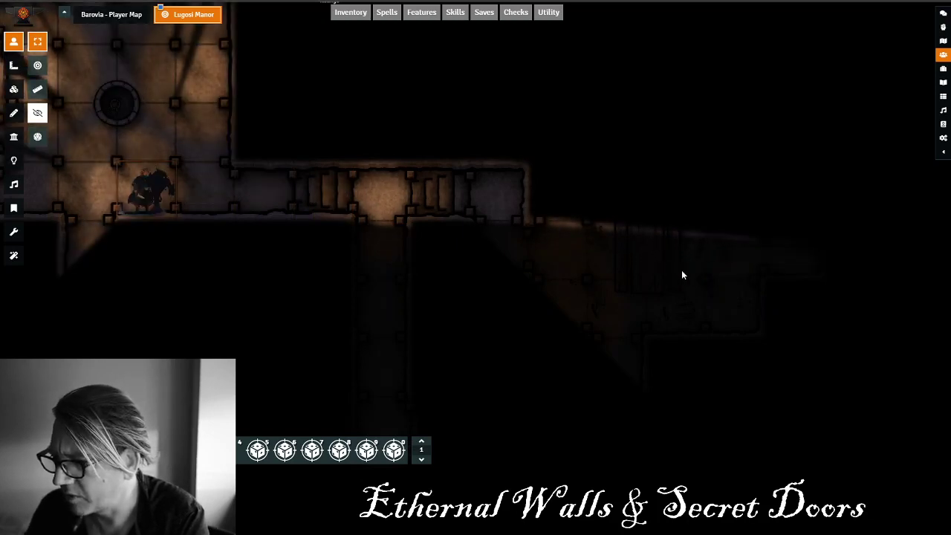
Step: Compare the stair corridor leading to area 27 on the full map with the armored token's view, and leave the token released
scroll(681, 273, up, 4)
scroll(681, 270, up, 3)
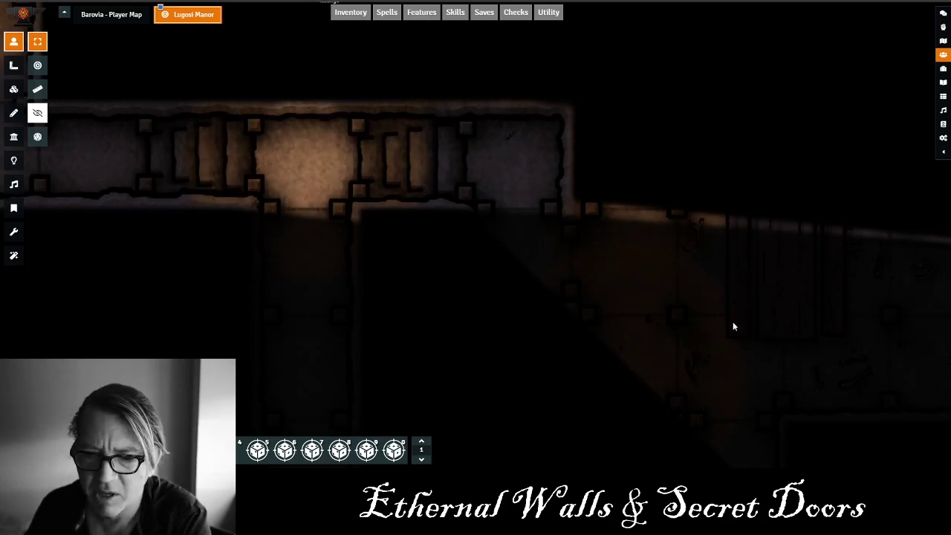
click(494, 228)
mouse_move(449, 195)
mouse_down()
mouse_move(635, 210)
mouse_move(666, 203)
mouse_up()
scroll(666, 215, down, 2)
scroll(666, 215, down, 3)
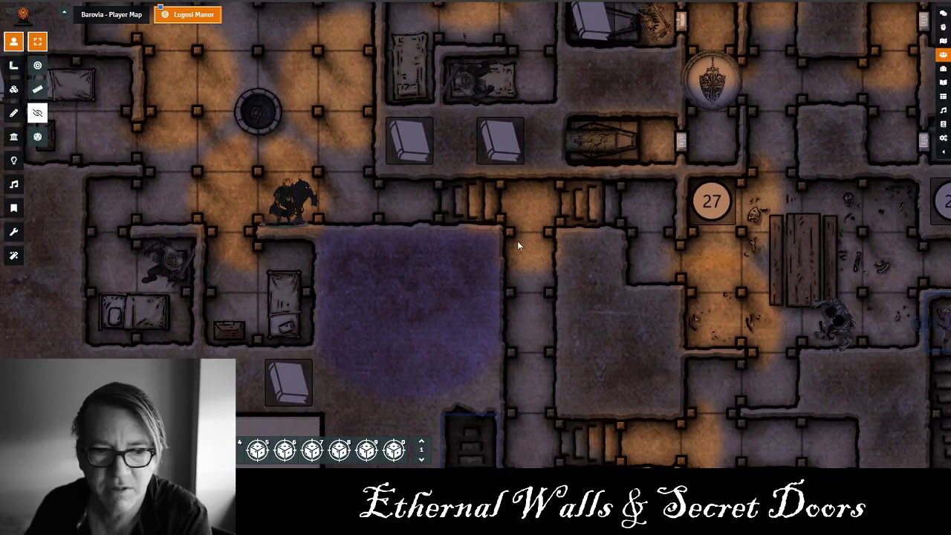
click(283, 206)
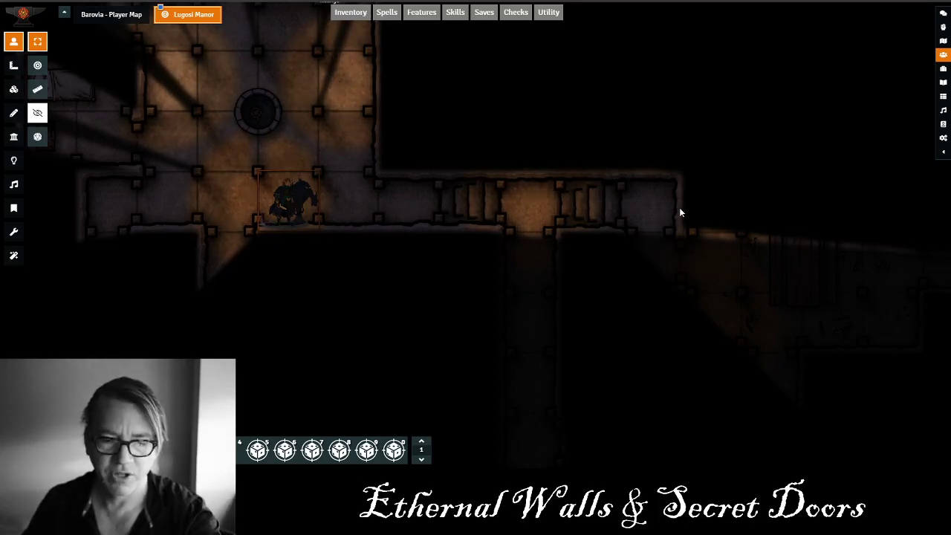
click(342, 136)
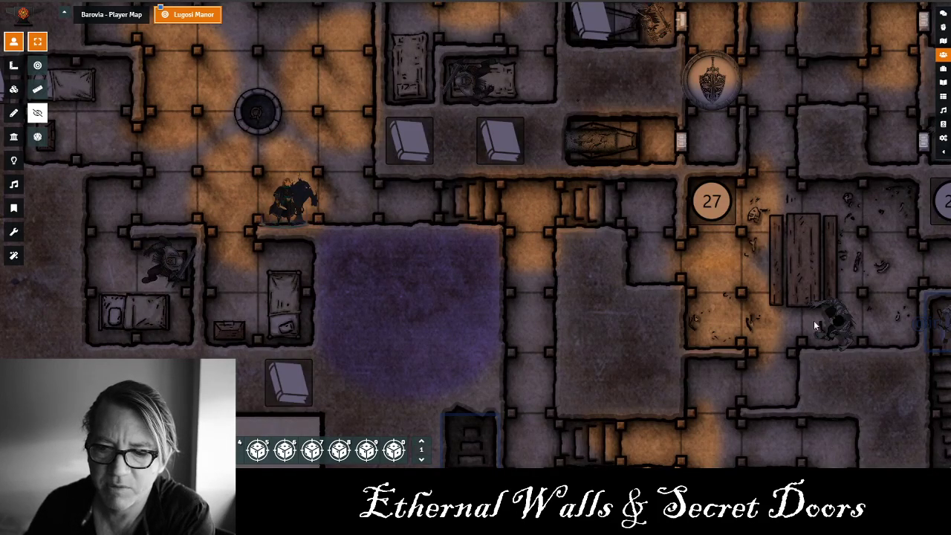
Step: Draw two diagonal ethereal walls across the corridor, one over the western stairs and one at the bend just east of the eastern stairs
click(14, 137)
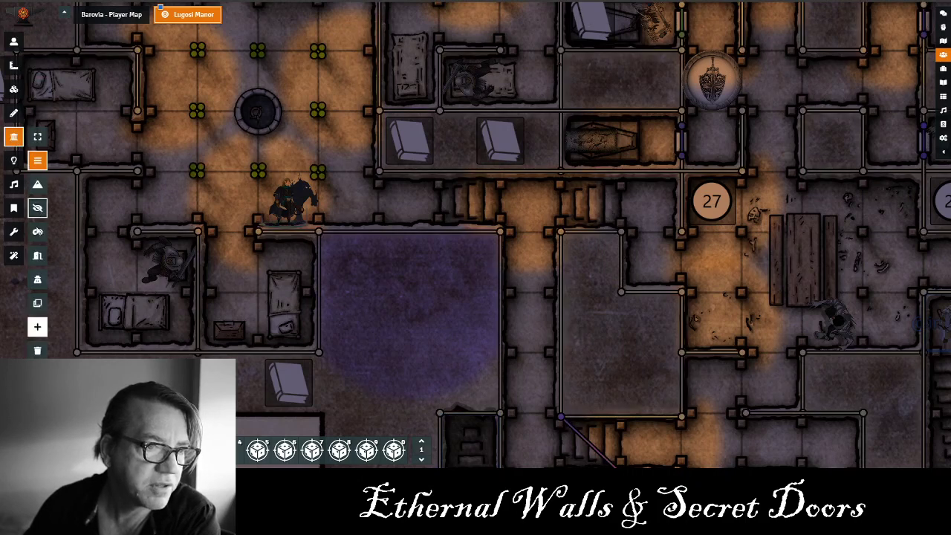
click(34, 235)
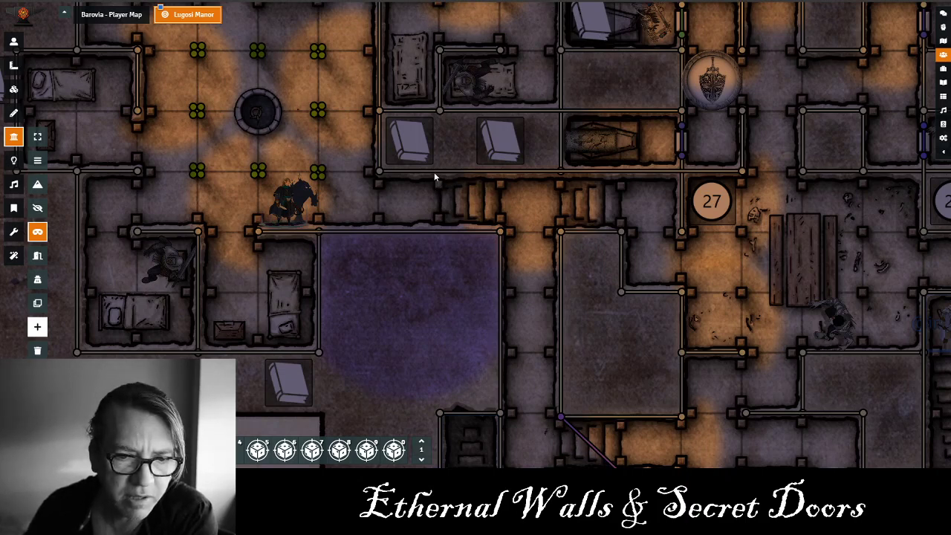
drag(479, 210, 500, 231)
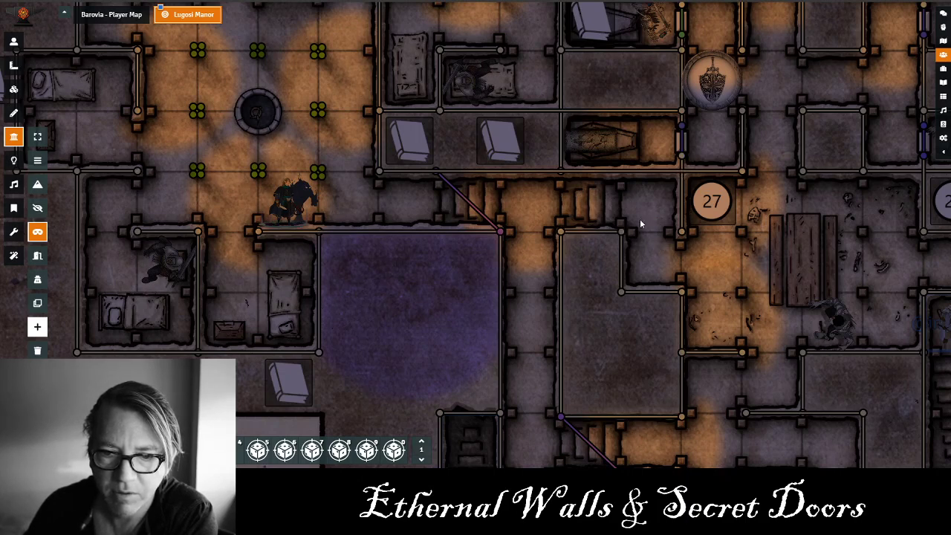
drag(681, 172, 621, 231)
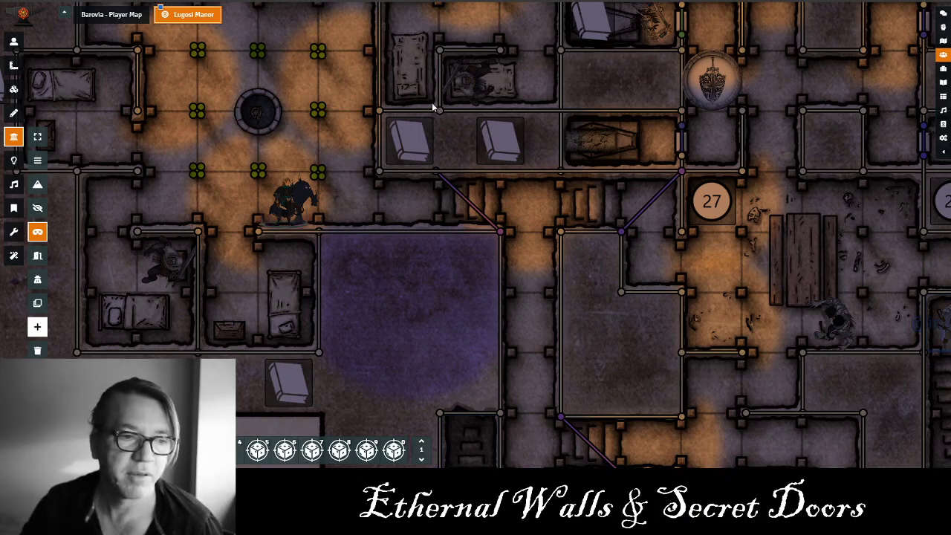
Step: Reset the fog of war exploration of this scene for all players
click(13, 161)
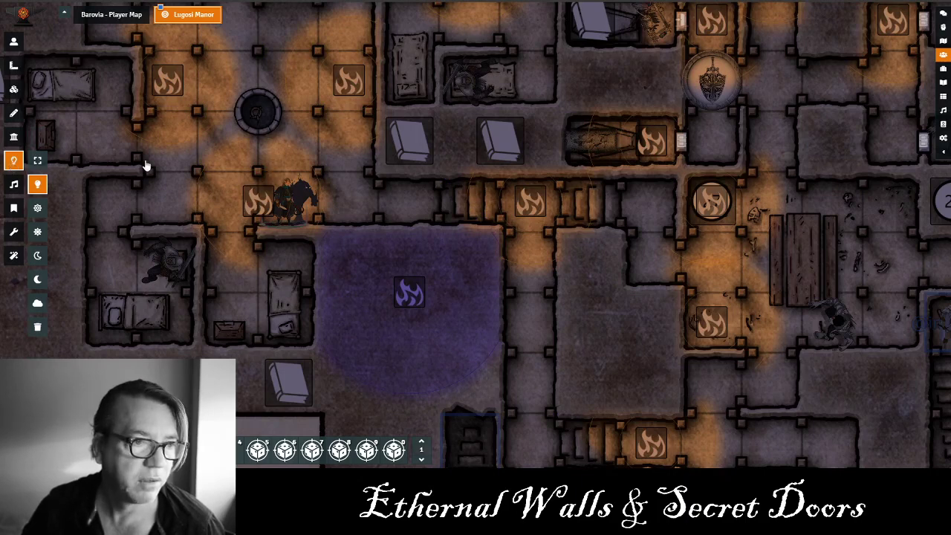
click(37, 302)
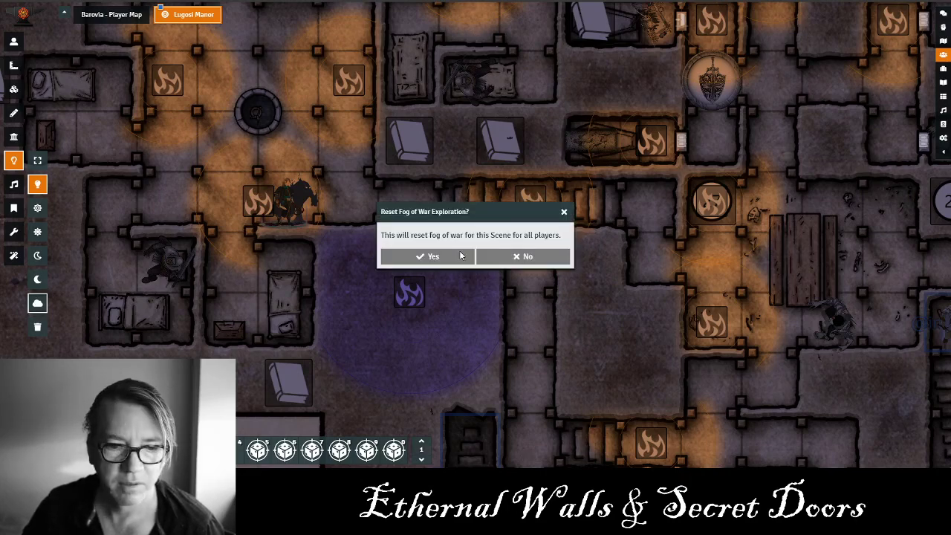
click(461, 256)
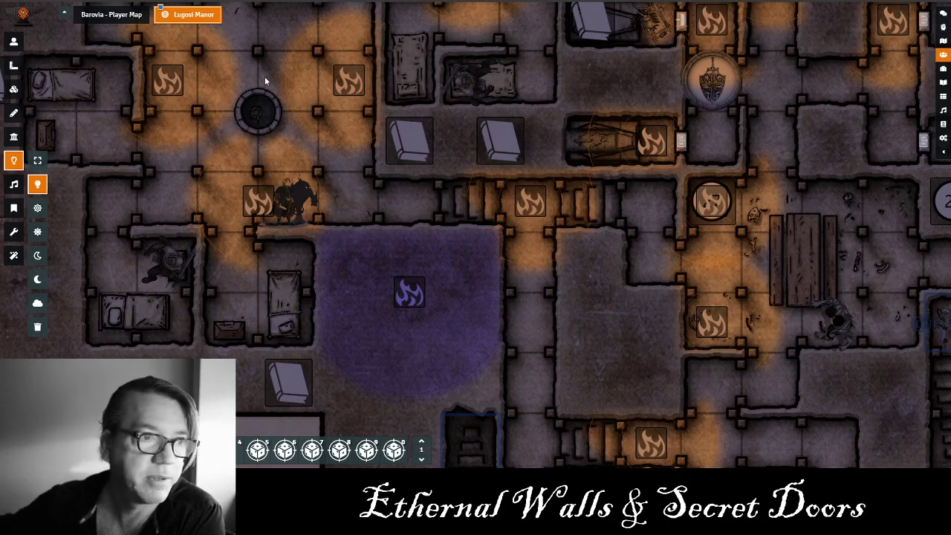
Step: Walk the armored token east through both ethereal walls into the alcove just west of area 27's room, and release it
click(12, 43)
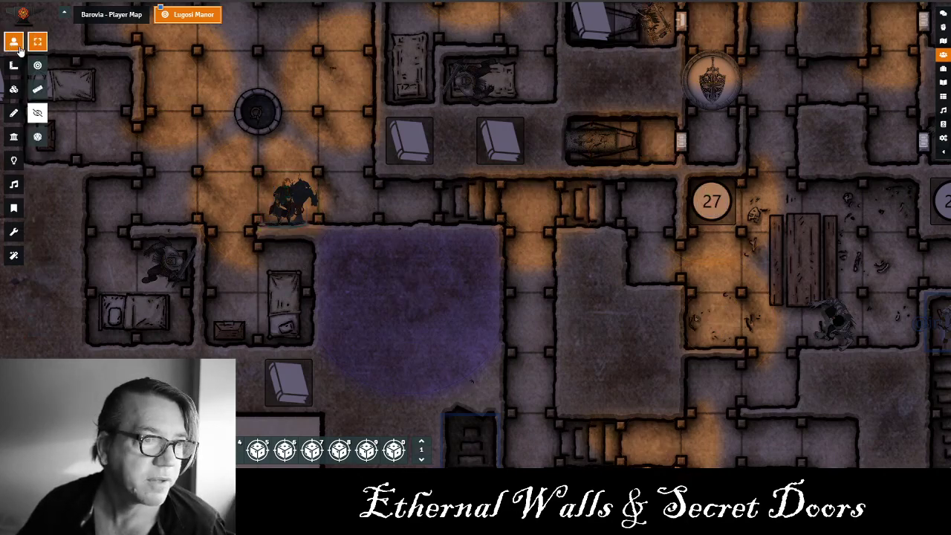
click(291, 205)
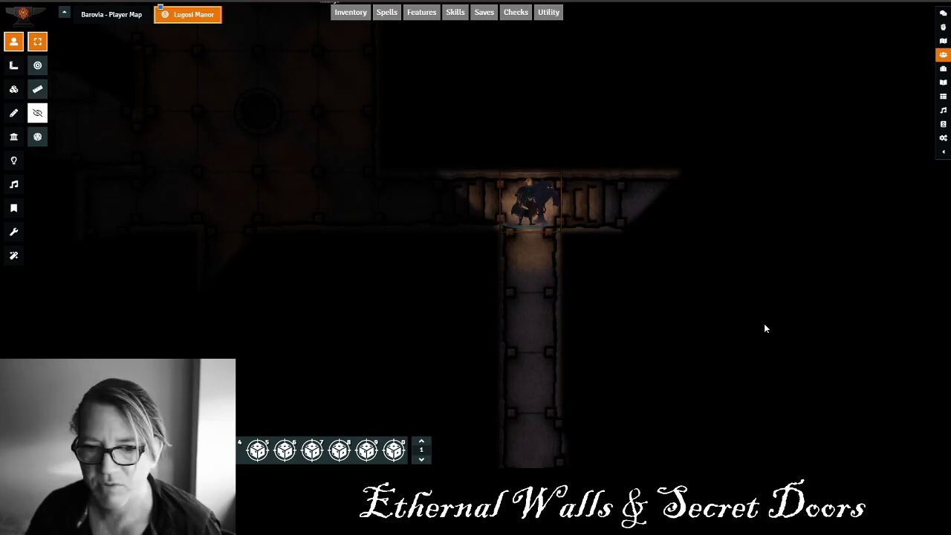
drag(772, 267, 600, 264)
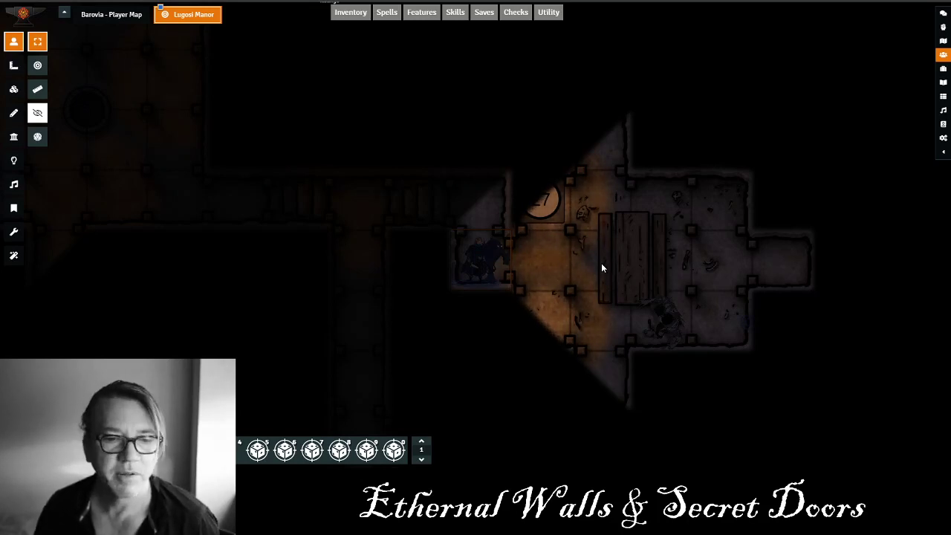
click(535, 252)
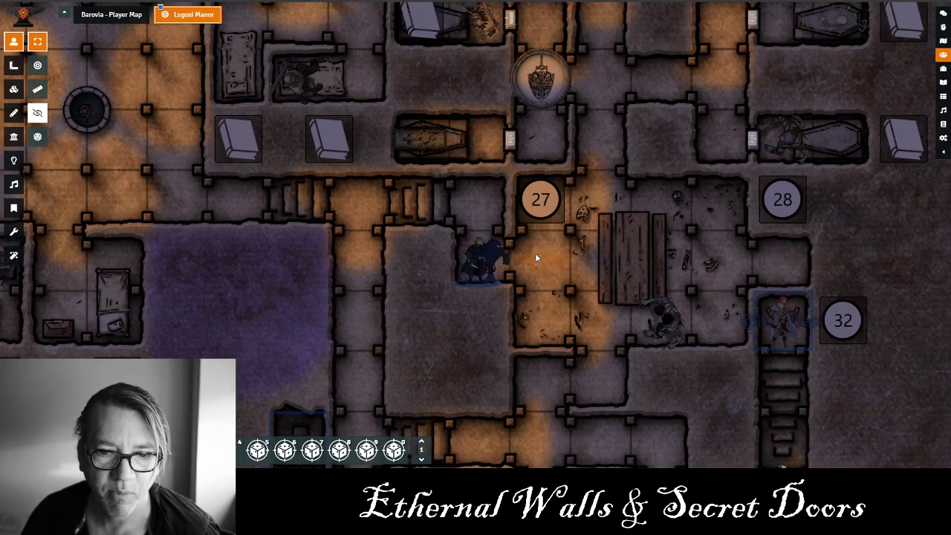
Step: Display the scene's walls and examine the diagonal ethereal walls in the passages around areas 26, 27, 30 and 33
click(14, 136)
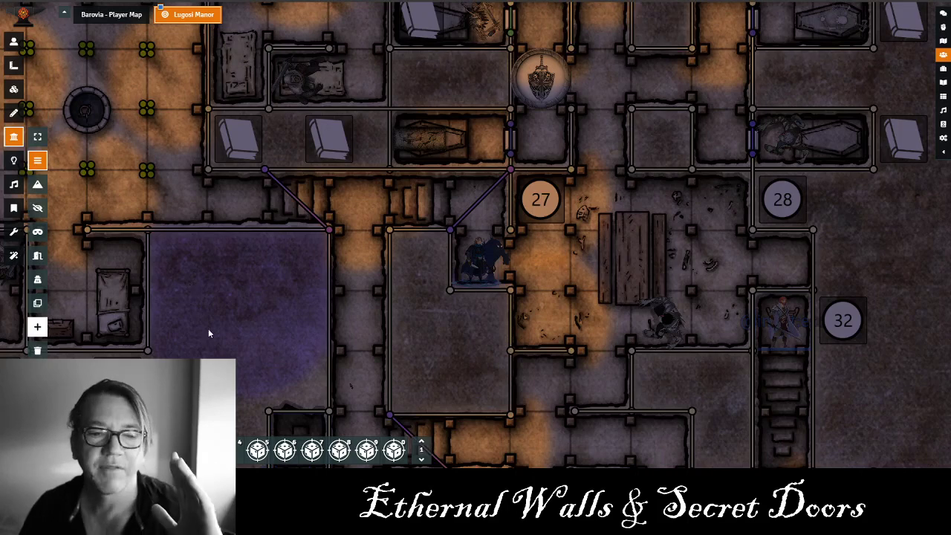
scroll(211, 317, down, 2)
scroll(212, 315, down, 1)
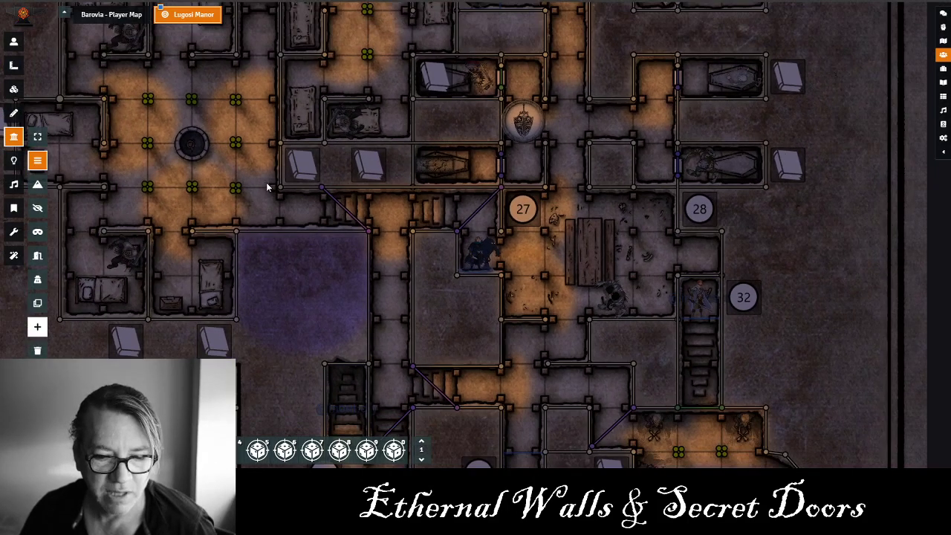
scroll(265, 182, down, 3)
drag(718, 387, 624, 250)
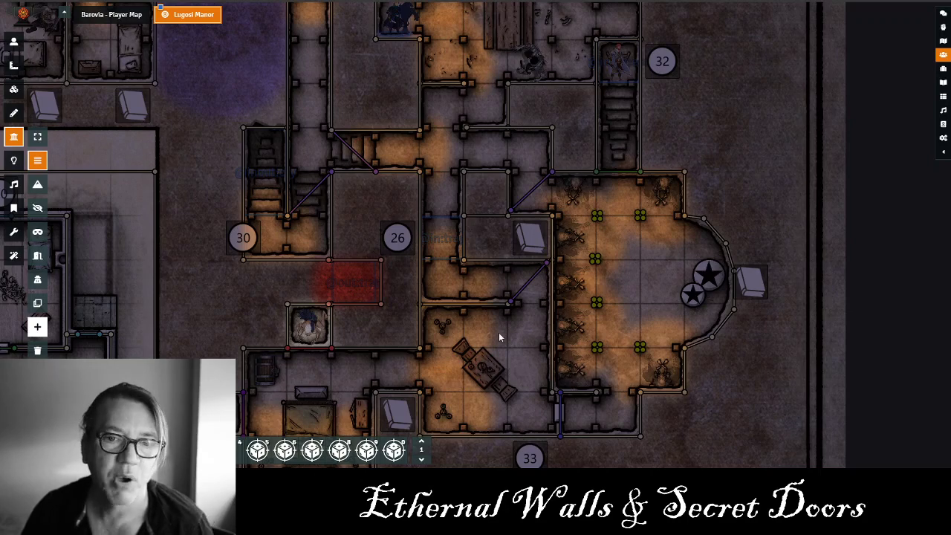
drag(483, 381, 505, 256)
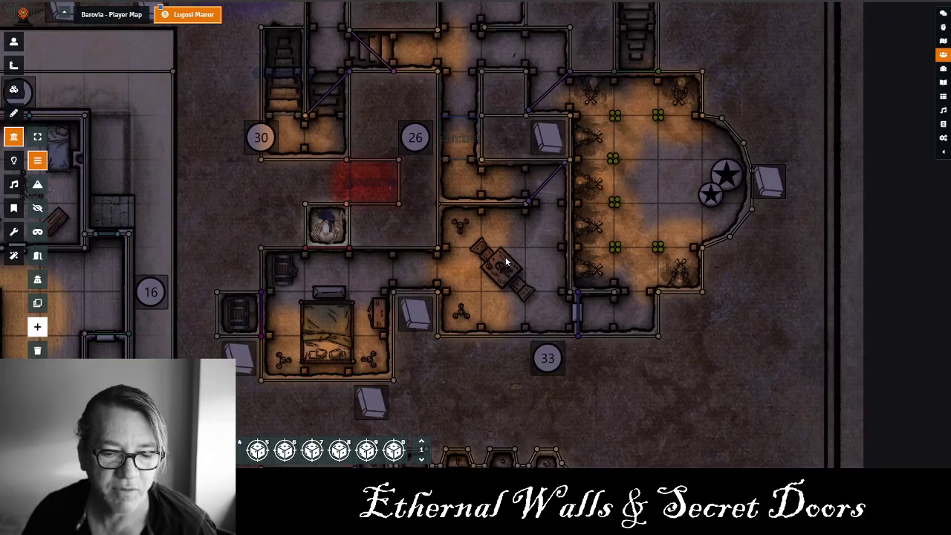
drag(508, 323, 518, 410)
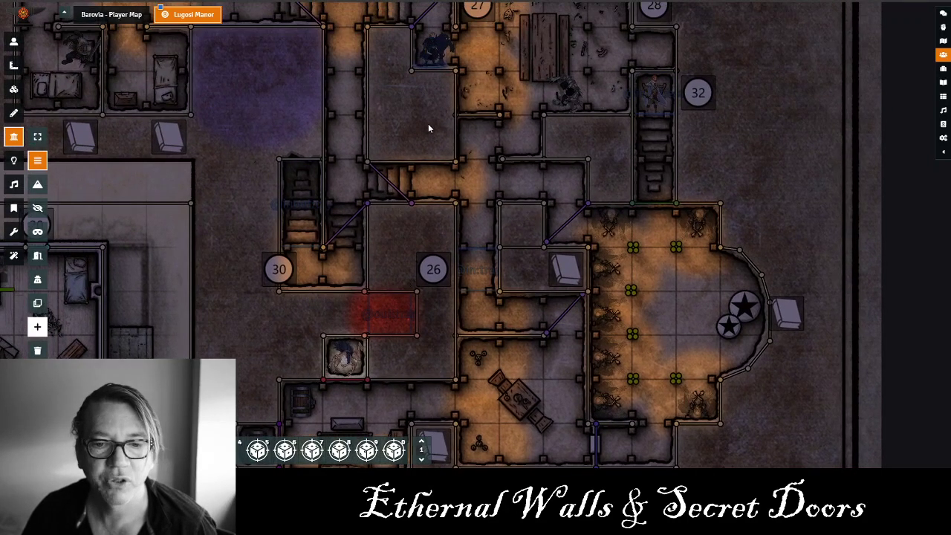
drag(423, 122, 542, 165)
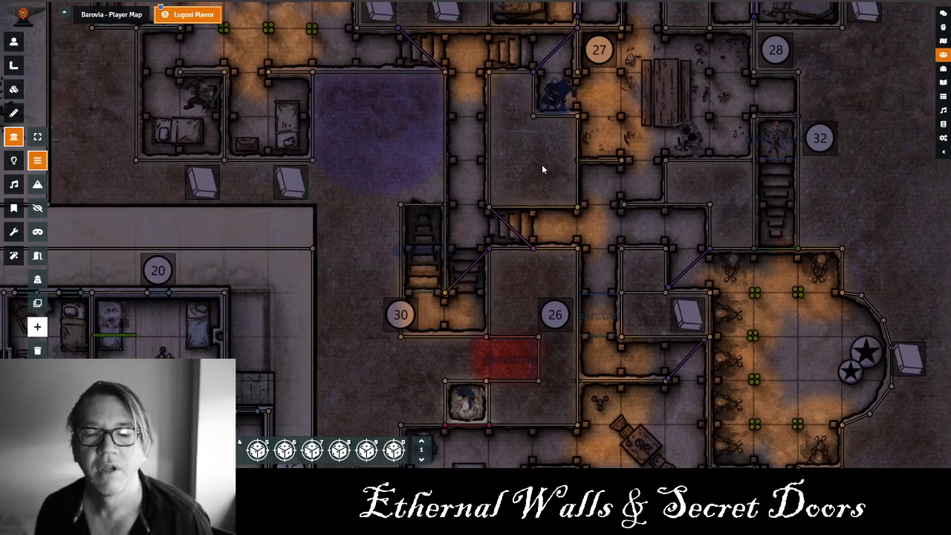